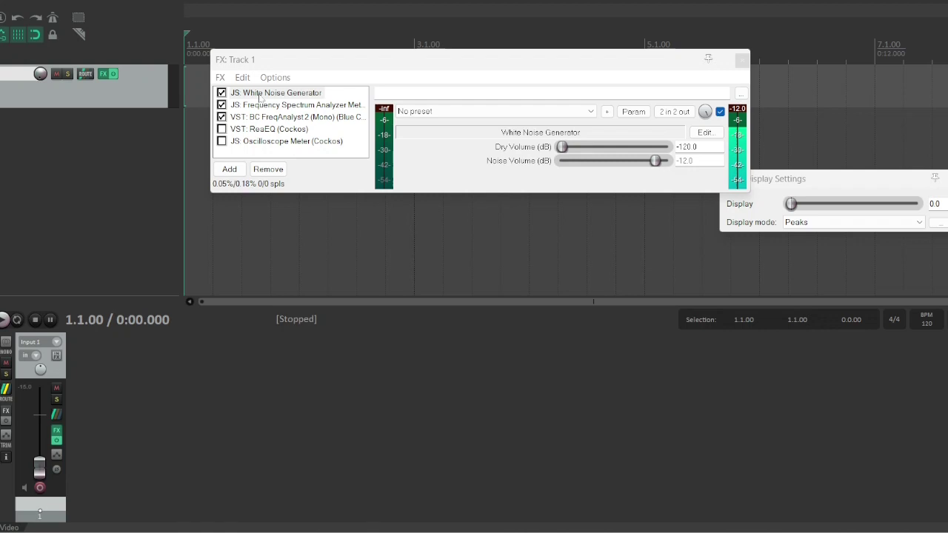
Step: Raise Track 1's fader from -inf to about -24.8 dB so white noise shows on the meters
{"action": "mouse_move", "coordinate": [42, 475]}
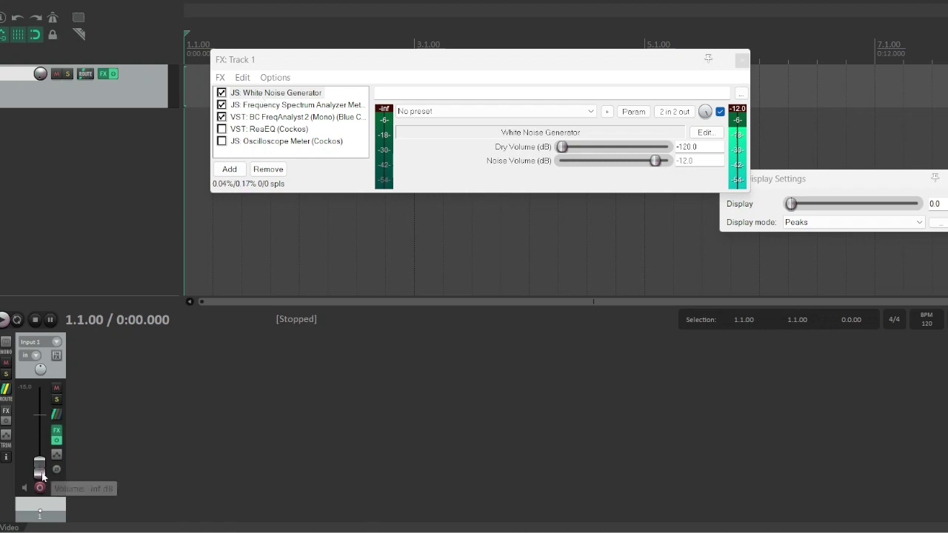
{"action": "left_click_drag", "start_coordinate": [42, 475], "coordinate": [43, 457]}
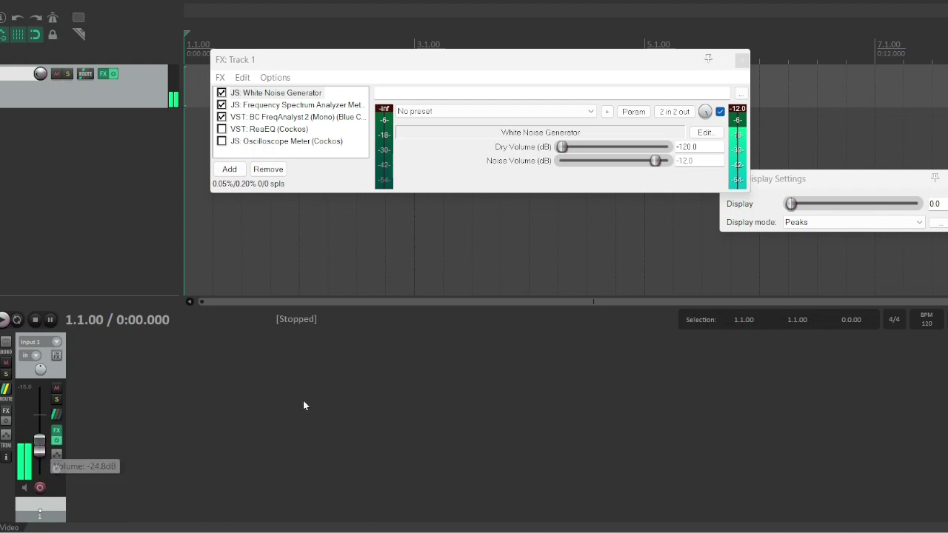
Step: Show the JS Frequency Spectrum Analyzer Meter plotting the noise as a roughly flat spectrum
{"action": "left_click", "coordinate": [291, 106]}
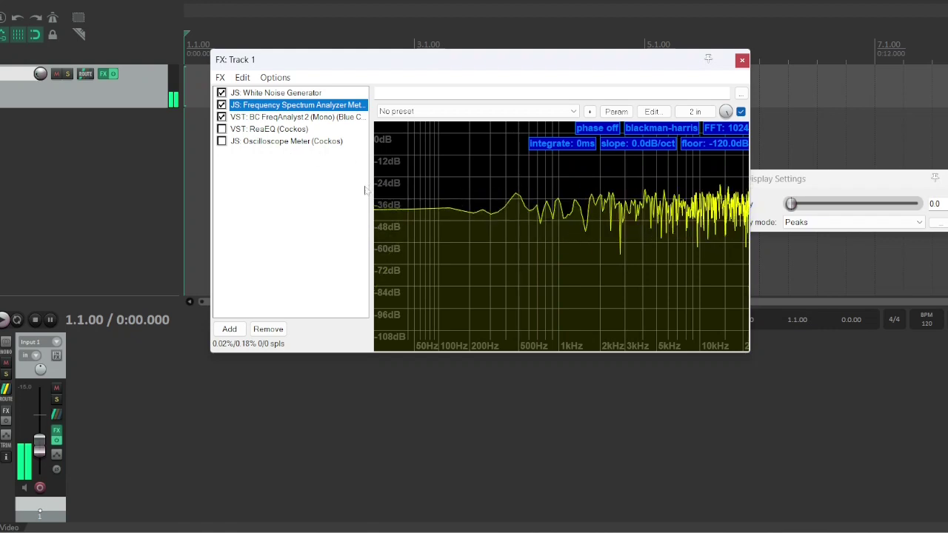
Step: Switch to the Blue Cat FreqAnalyst display and nudge Track 1's volume down slightly
{"action": "left_click", "coordinate": [286, 117]}
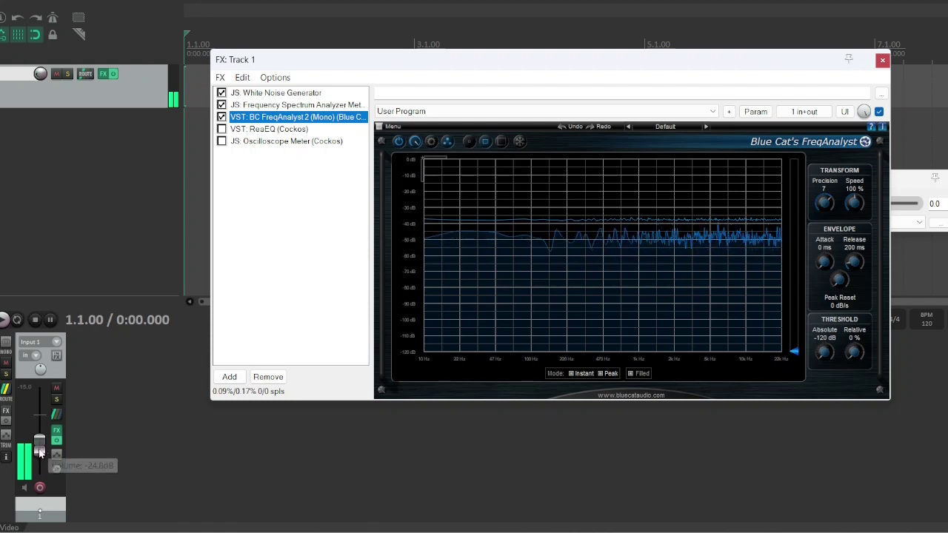
{"action": "left_click", "coordinate": [41, 453]}
{"action": "left_click_drag", "start_coordinate": [41, 455], "coordinate": [39, 455]}
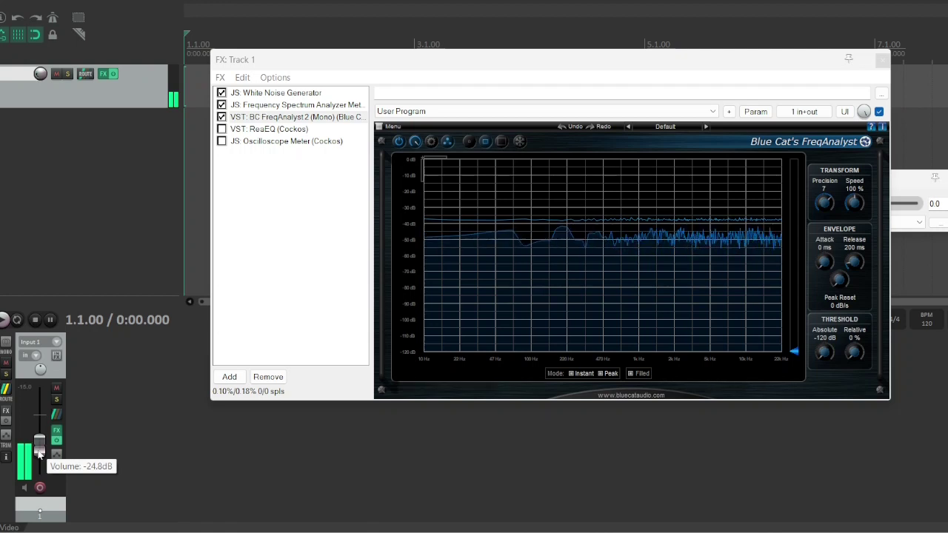
Step: Turn Track 1's volume fully down to -inf dB and return to the Photopea canvas
{"action": "mouse_move", "coordinate": [111, 530]}
{"action": "left_click", "coordinate": [116, 478]}
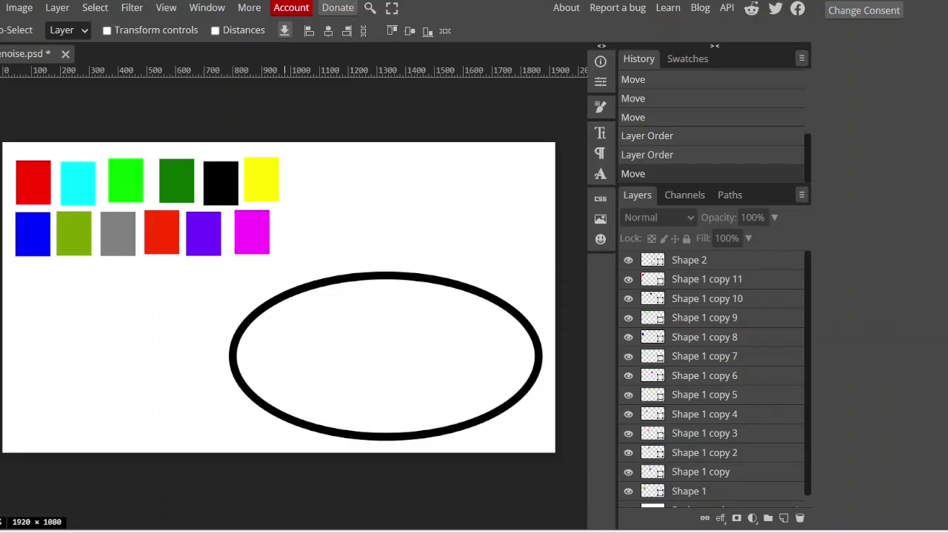
{"action": "mouse_move", "coordinate": [216, 531]}
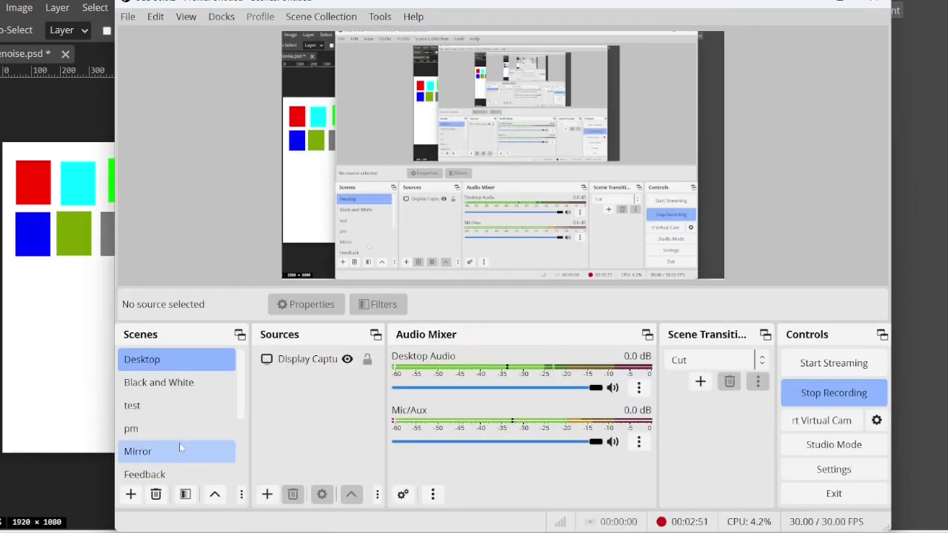
{"action": "left_click", "coordinate": [31, 456]}
{"action": "left_click_drag", "start_coordinate": [34, 453], "coordinate": [40, 489]}
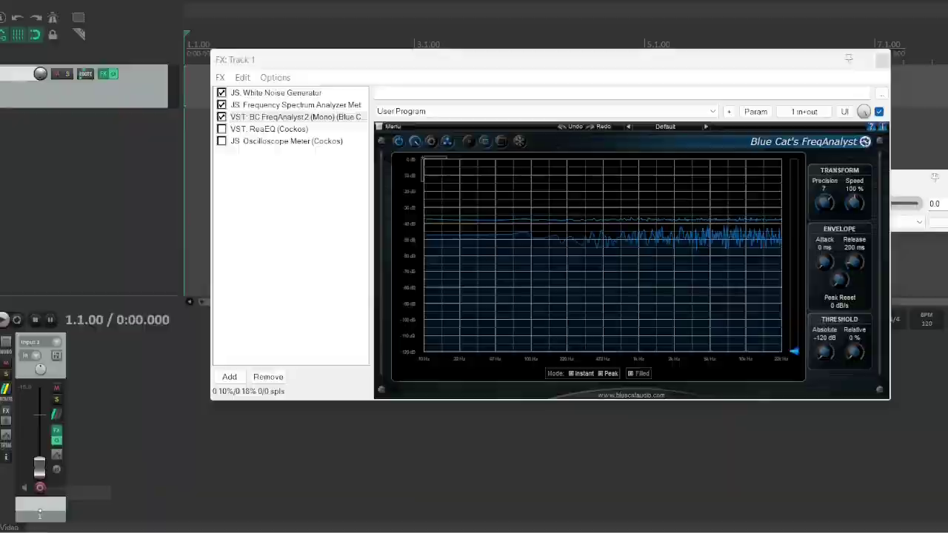
{"action": "left_click", "coordinate": [146, 530]}
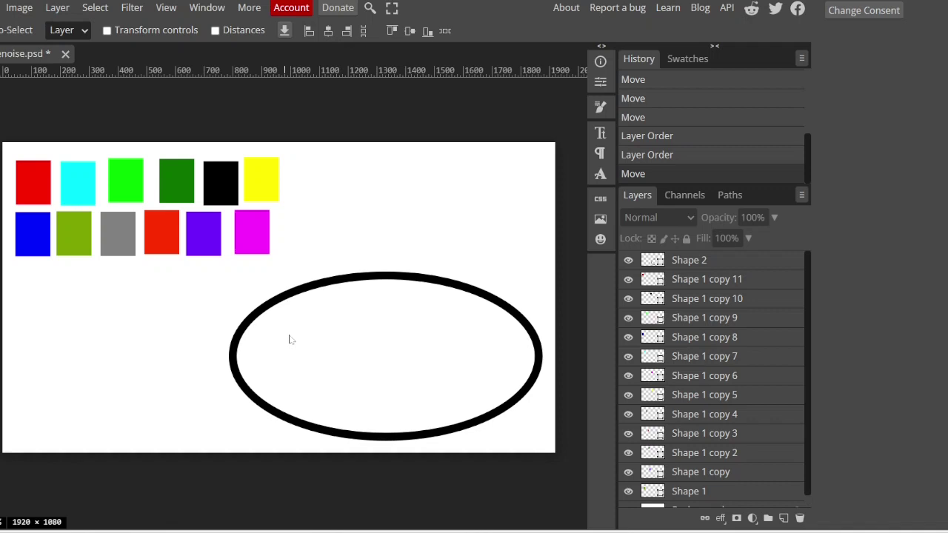
Step: Drag the Shape 2 ellipse around the squares, then settle it at lower middle below both rows
{"action": "left_click_drag", "start_coordinate": [276, 303], "coordinate": [42, 157]}
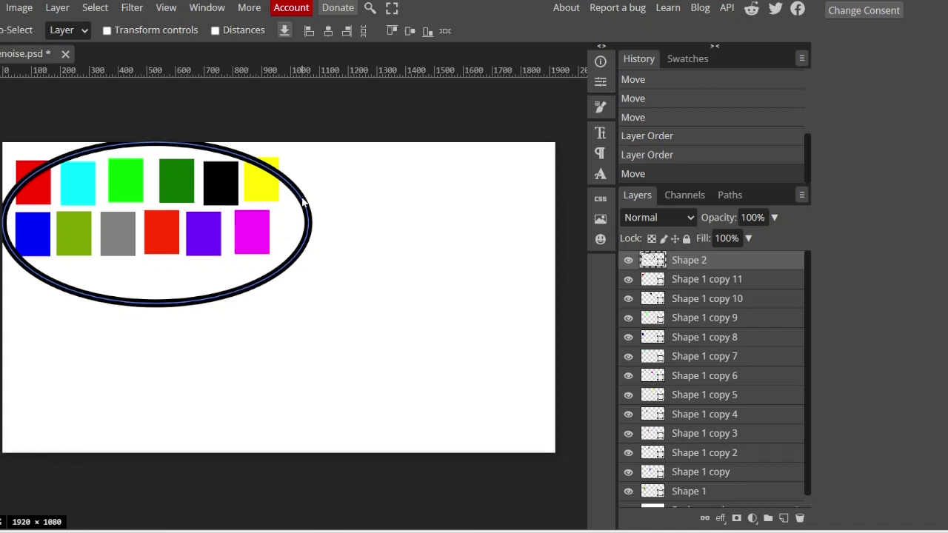
{"action": "left_click_drag", "start_coordinate": [300, 205], "coordinate": [442, 330]}
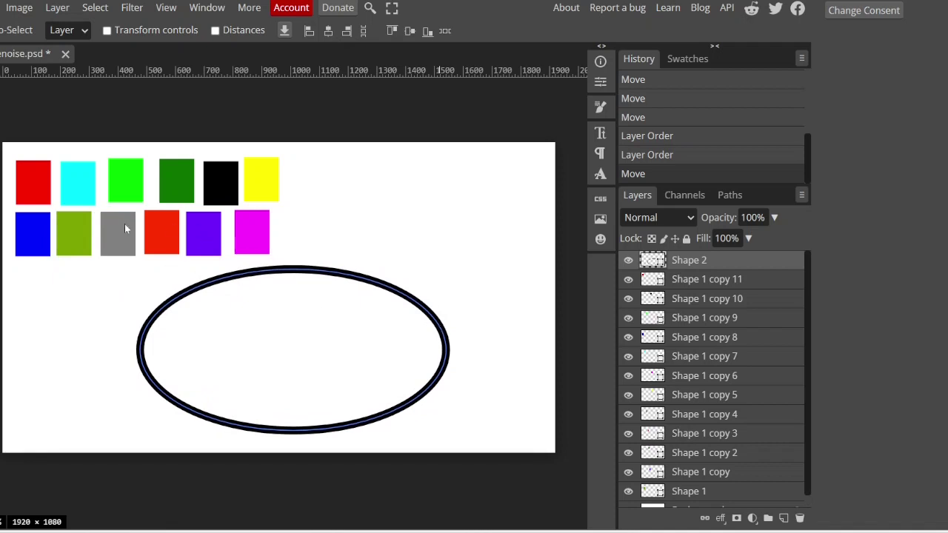
Step: Move the red, cyan, green, dark green, black and yellow squares into the ellipse, then circle the blue-to-magenta row
{"action": "left_click_drag", "start_coordinate": [31, 178], "coordinate": [192, 322]}
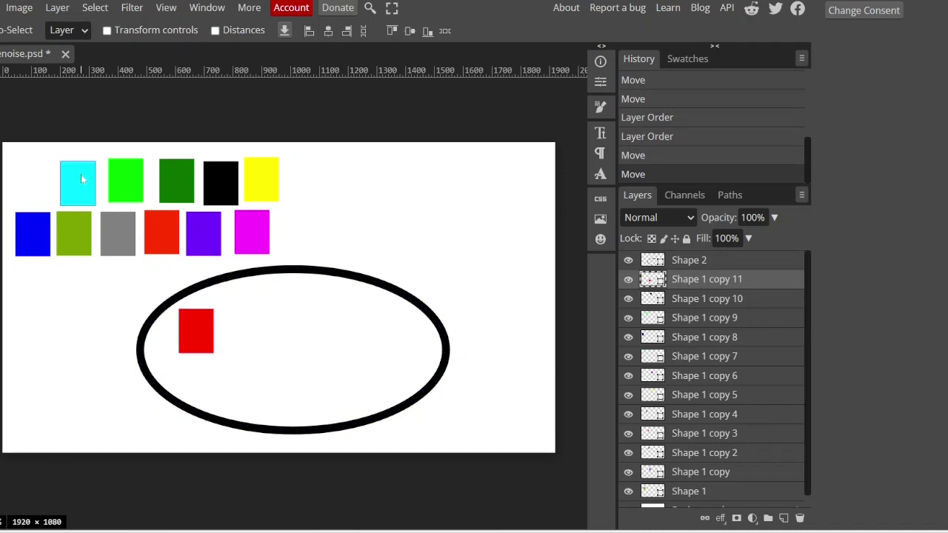
{"action": "left_click_drag", "start_coordinate": [80, 174], "coordinate": [244, 318]}
{"action": "left_click_drag", "start_coordinate": [128, 182], "coordinate": [288, 327]}
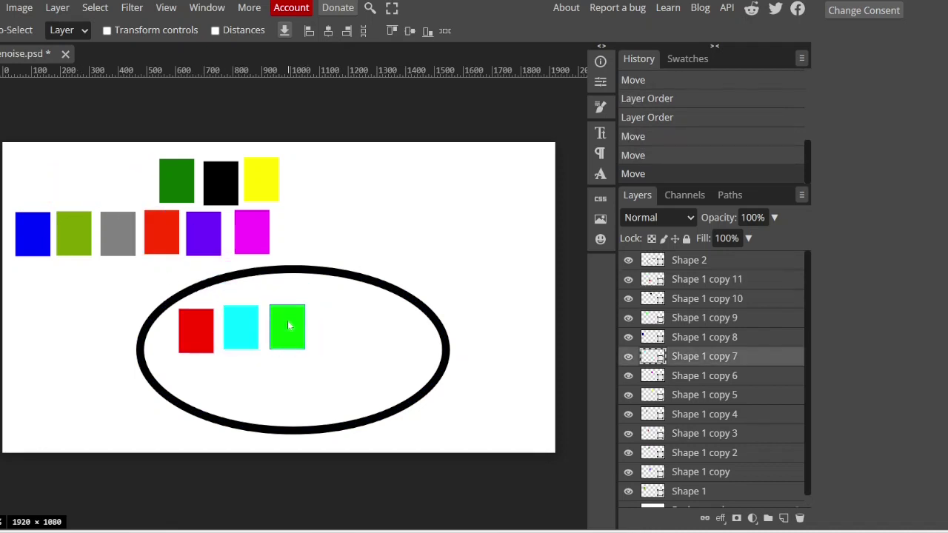
{"action": "left_click_drag", "start_coordinate": [190, 196], "coordinate": [337, 326]}
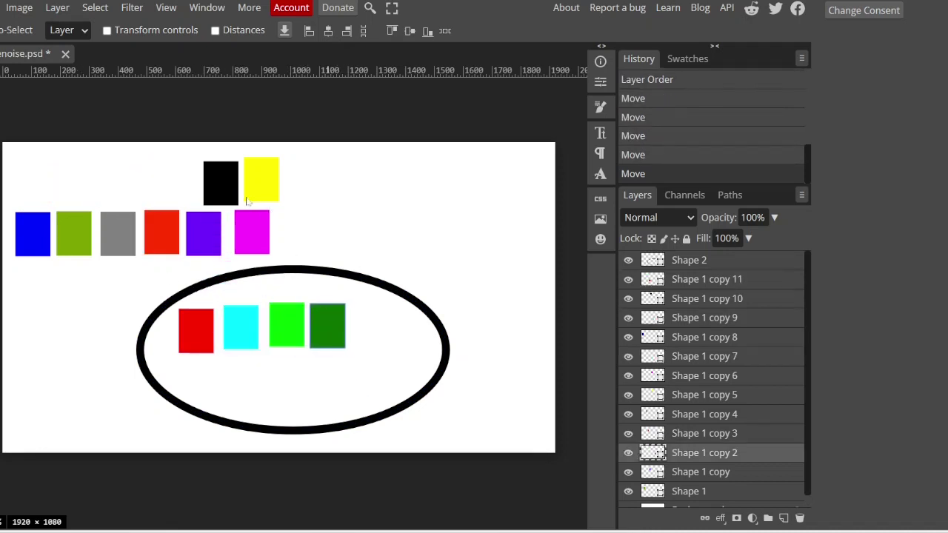
{"action": "left_click_drag", "start_coordinate": [225, 185], "coordinate": [371, 346]}
{"action": "left_click_drag", "start_coordinate": [256, 176], "coordinate": [403, 348]}
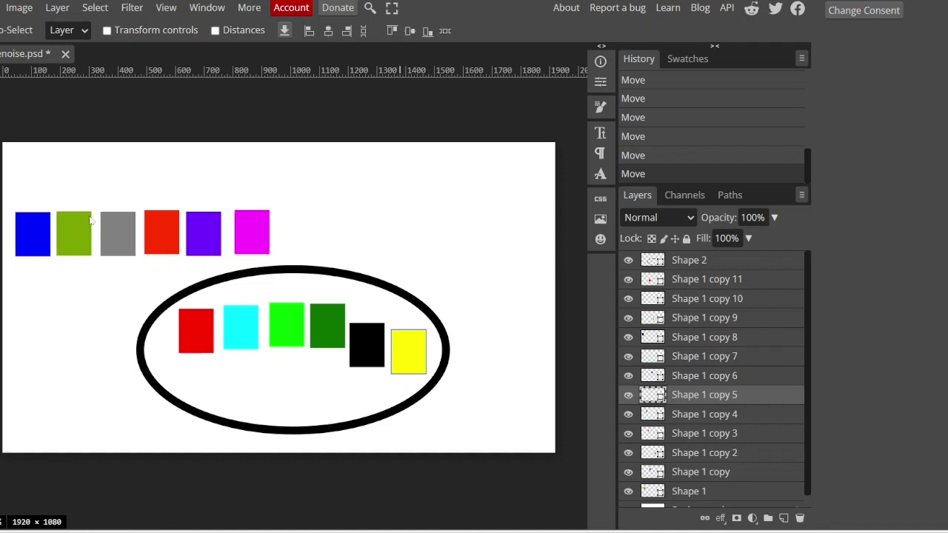
{"action": "left_click_drag", "start_coordinate": [243, 278], "coordinate": [105, 157]}
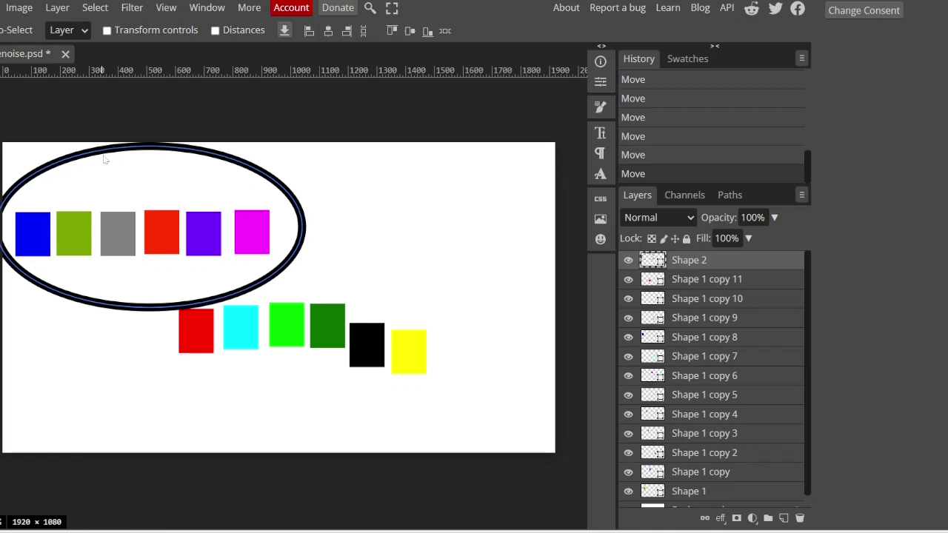
Step: Try the ellipse around the lower squares, then move it back and fine-tune it around the upper row
{"action": "left_click_drag", "start_coordinate": [105, 159], "coordinate": [207, 277]}
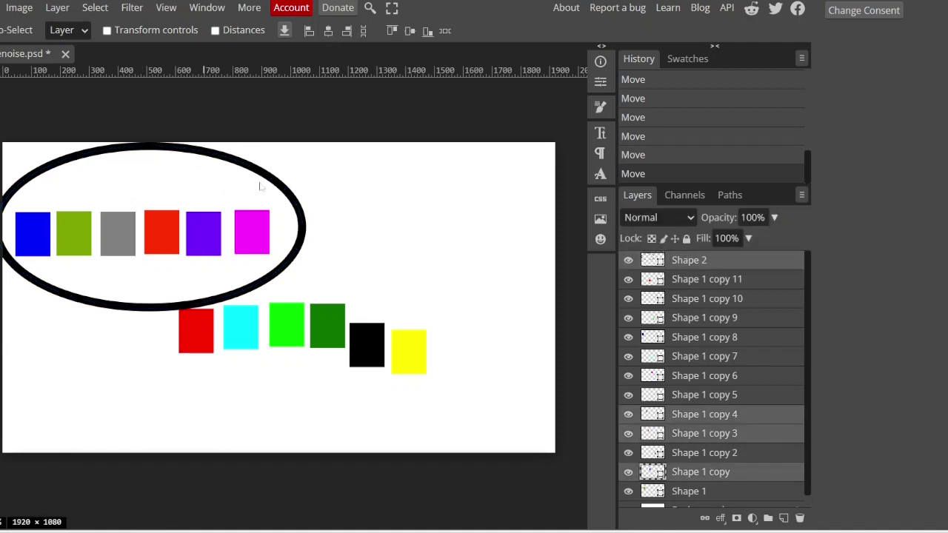
{"action": "left_click", "coordinate": [346, 202]}
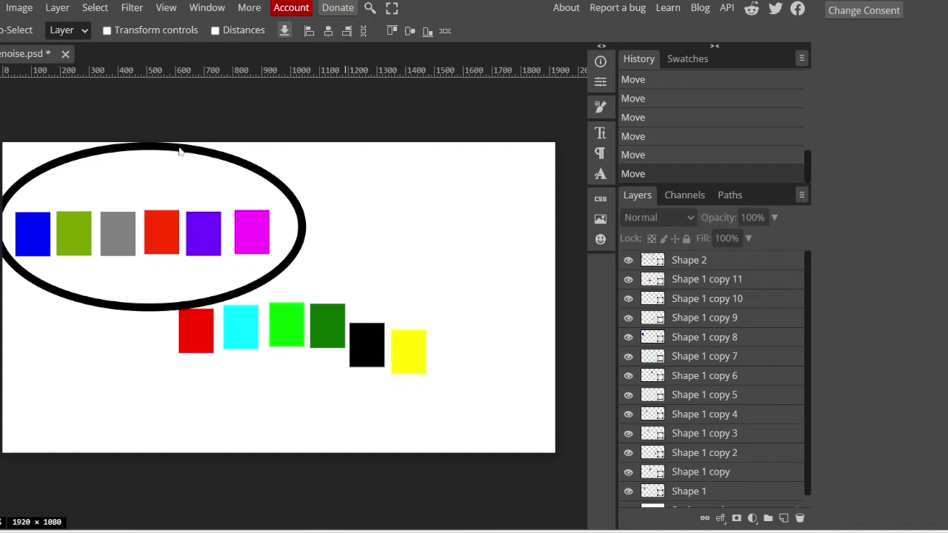
{"action": "left_click_drag", "start_coordinate": [179, 151], "coordinate": [324, 270]}
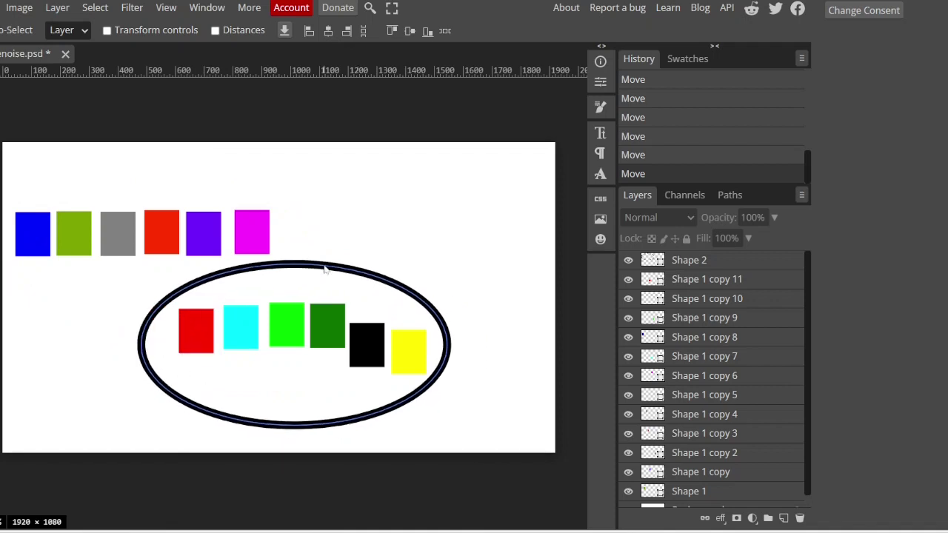
{"action": "left_click_drag", "start_coordinate": [324, 269], "coordinate": [332, 276]}
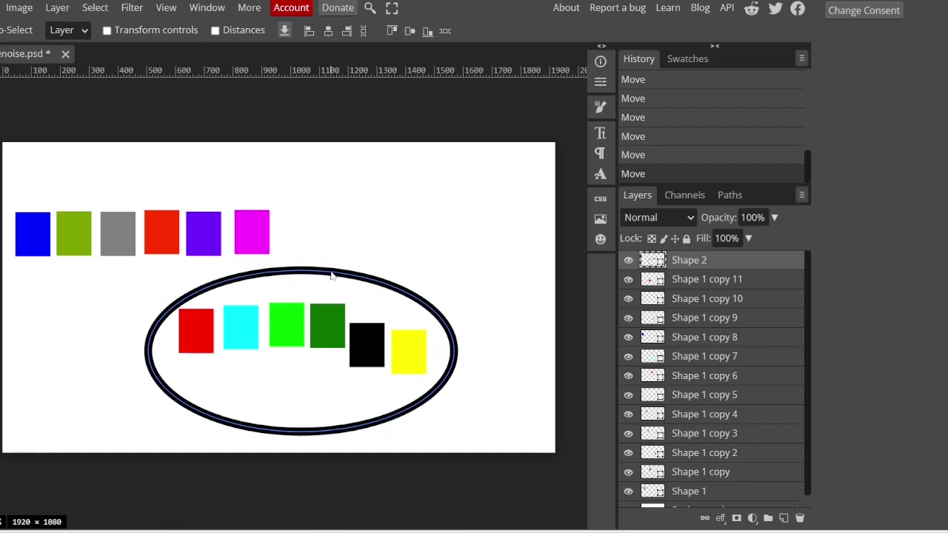
{"action": "left_click_drag", "start_coordinate": [332, 276], "coordinate": [178, 153]}
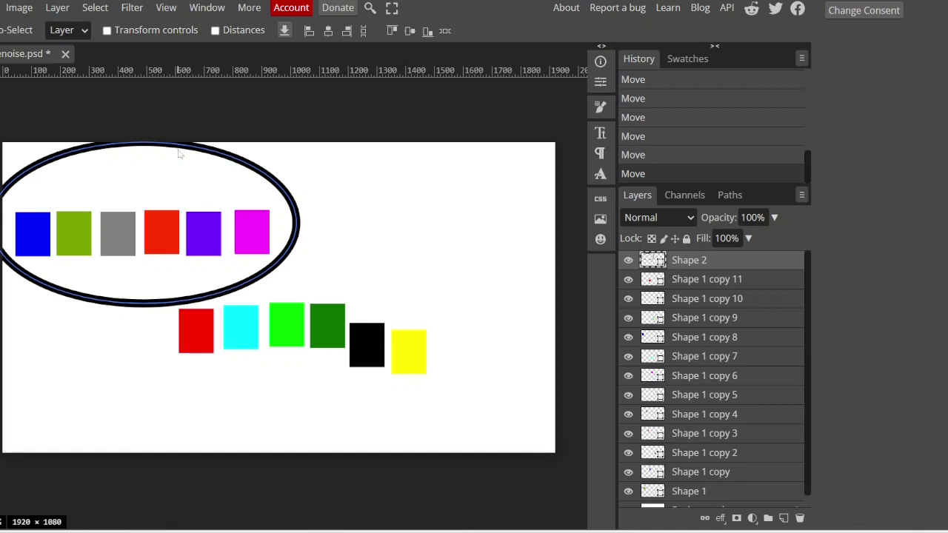
{"action": "left_click_drag", "start_coordinate": [186, 153], "coordinate": [191, 164]}
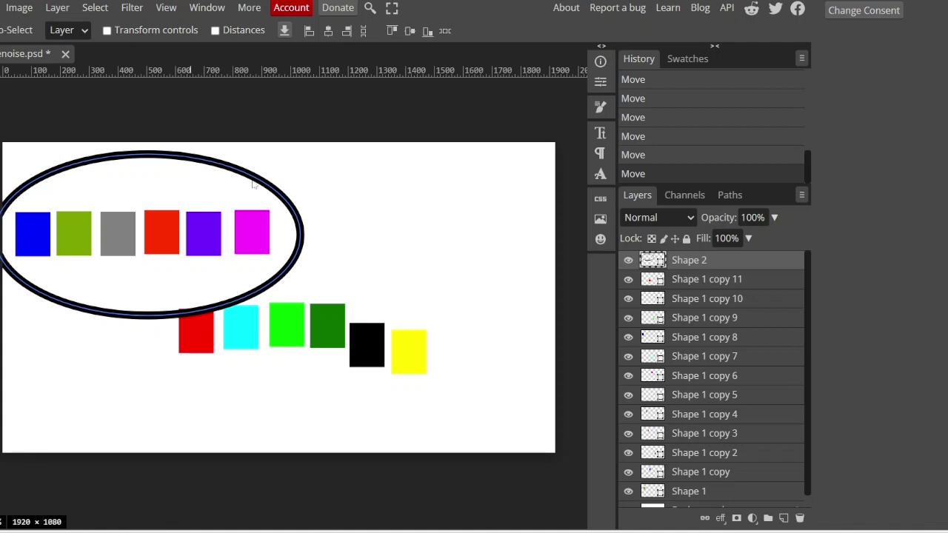
{"action": "left_click_drag", "start_coordinate": [257, 182], "coordinate": [258, 186]}
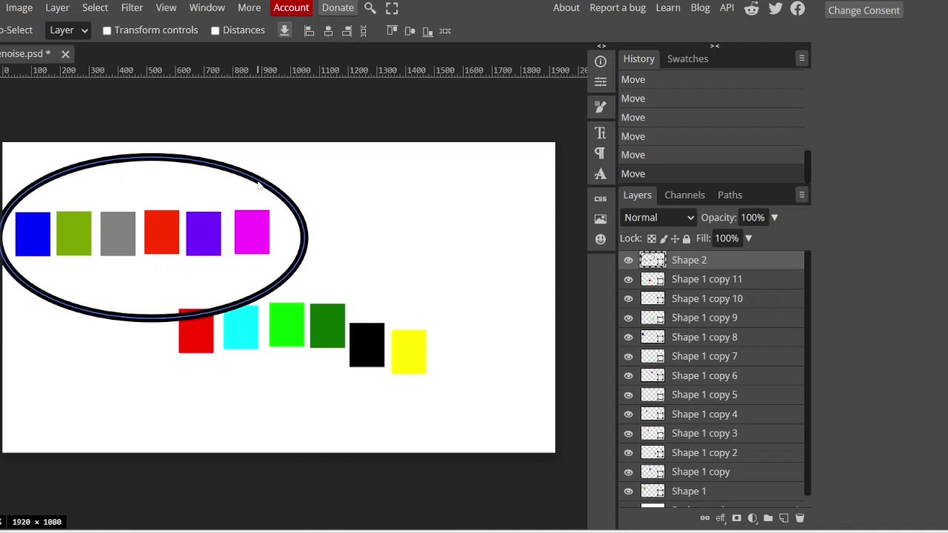
{"action": "left_click_drag", "start_coordinate": [270, 186], "coordinate": [245, 174]}
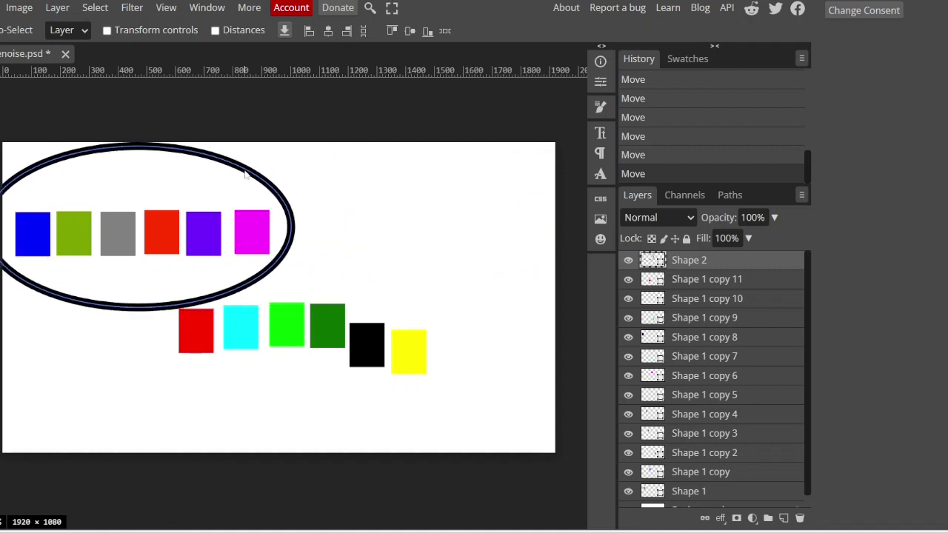
Step: Bring the ellipse down to the lower left and nudge the cyan and red squares inside it
{"action": "left_click_drag", "start_coordinate": [245, 174], "coordinate": [274, 296]}
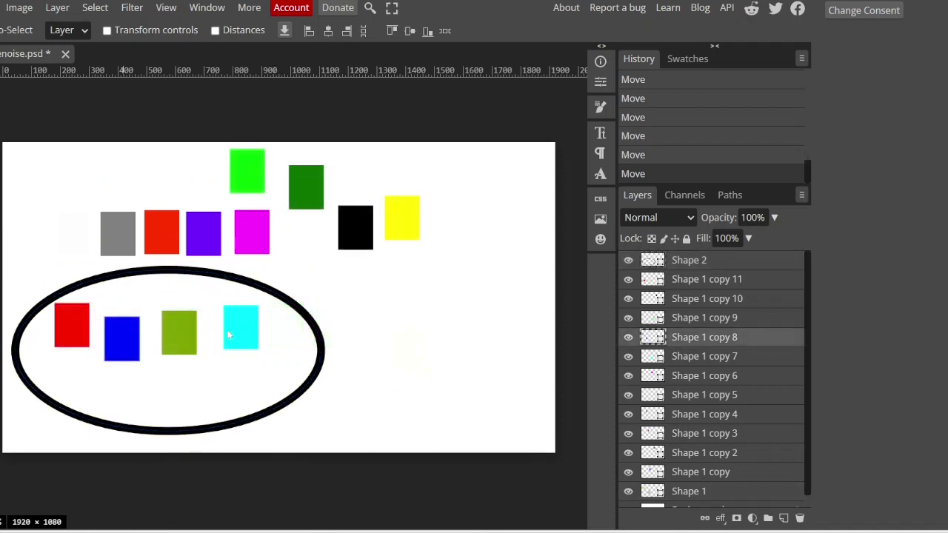
{"action": "left_click_drag", "start_coordinate": [229, 331], "coordinate": [246, 341]}
{"action": "left_click_drag", "start_coordinate": [79, 316], "coordinate": [74, 332]}
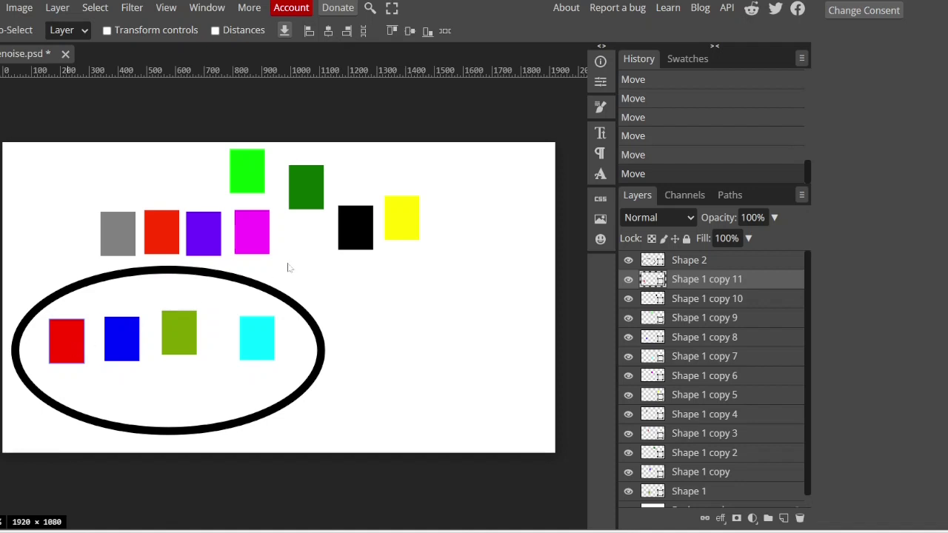
Step: Line up the black, yellow, dark green and light green squares at right, then encircle them with the ellipse
{"action": "left_click_drag", "start_coordinate": [363, 244], "coordinate": [359, 332]}
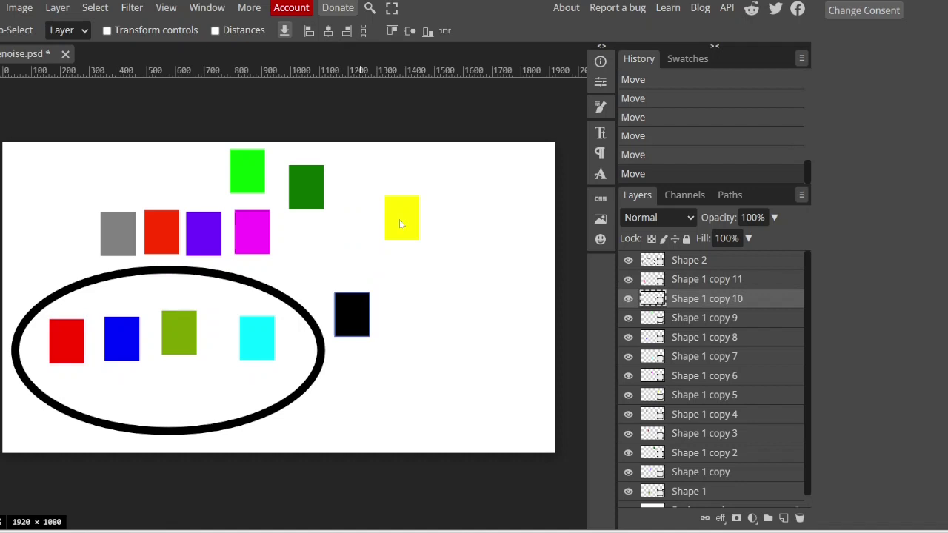
{"action": "left_click_drag", "start_coordinate": [400, 219], "coordinate": [397, 299]}
{"action": "left_click_drag", "start_coordinate": [313, 183], "coordinate": [460, 301]}
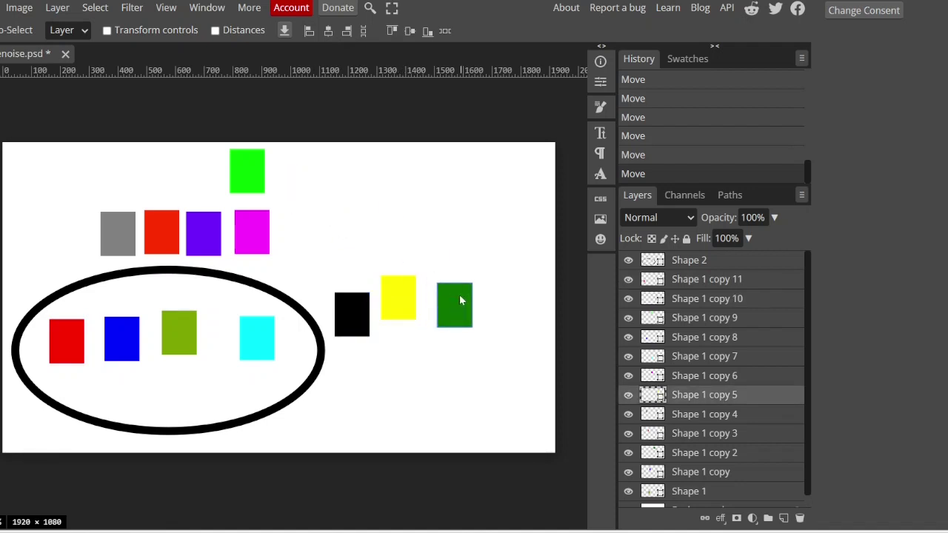
{"action": "left_click_drag", "start_coordinate": [257, 168], "coordinate": [510, 306]}
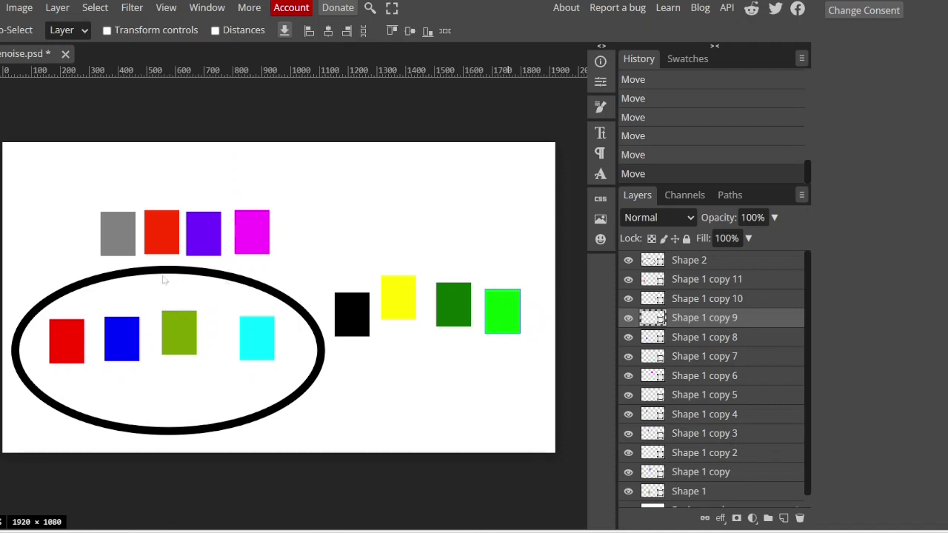
{"action": "left_click_drag", "start_coordinate": [138, 275], "coordinate": [409, 243]}
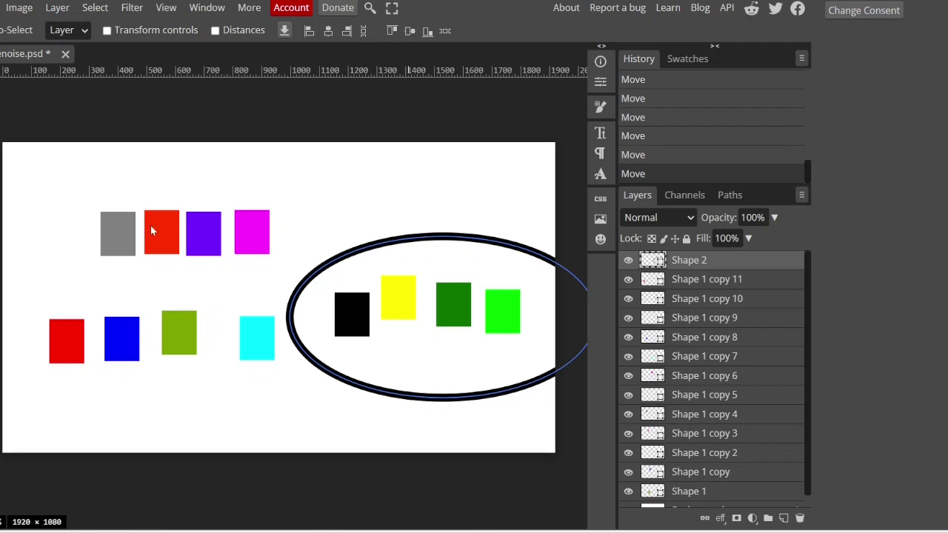
Step: Gather the blue, red, magenta and grey squares at top left and place the ellipse over them
{"action": "left_click_drag", "start_coordinate": [130, 341], "coordinate": [43, 168]}
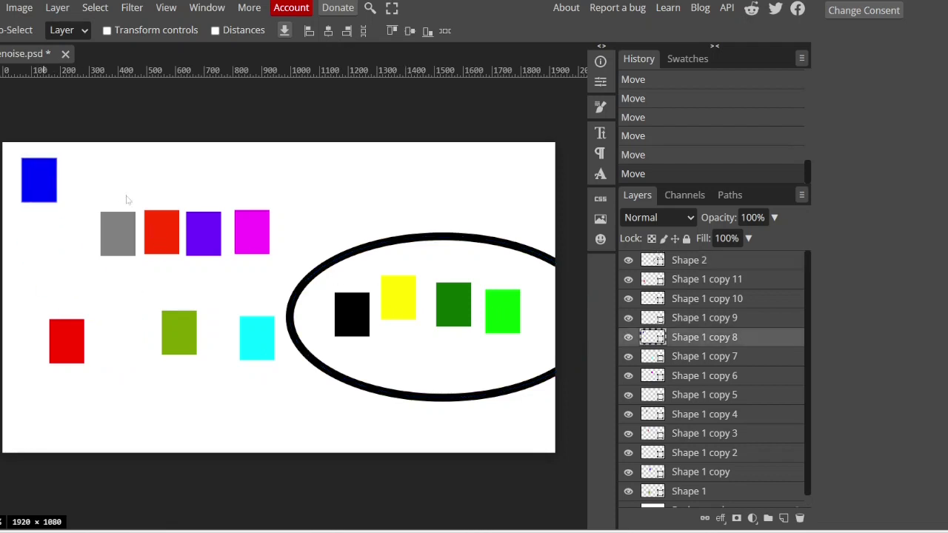
{"action": "left_click_drag", "start_coordinate": [169, 230], "coordinate": [111, 178]}
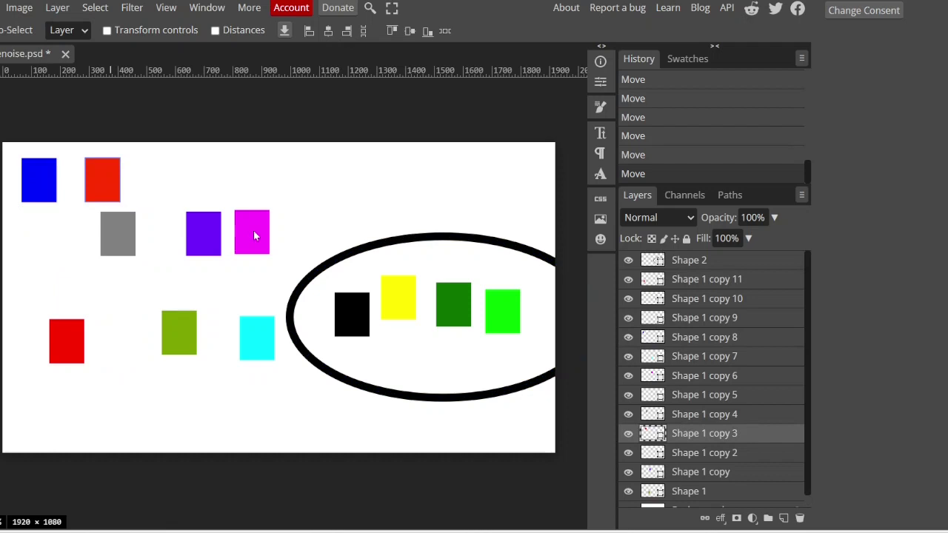
{"action": "left_click_drag", "start_coordinate": [254, 231], "coordinate": [143, 178]}
{"action": "left_click_drag", "start_coordinate": [123, 224], "coordinate": [208, 181]}
{"action": "left_click_drag", "start_coordinate": [203, 229], "coordinate": [117, 356]}
{"action": "left_click_drag", "start_coordinate": [359, 248], "coordinate": [57, 144]}
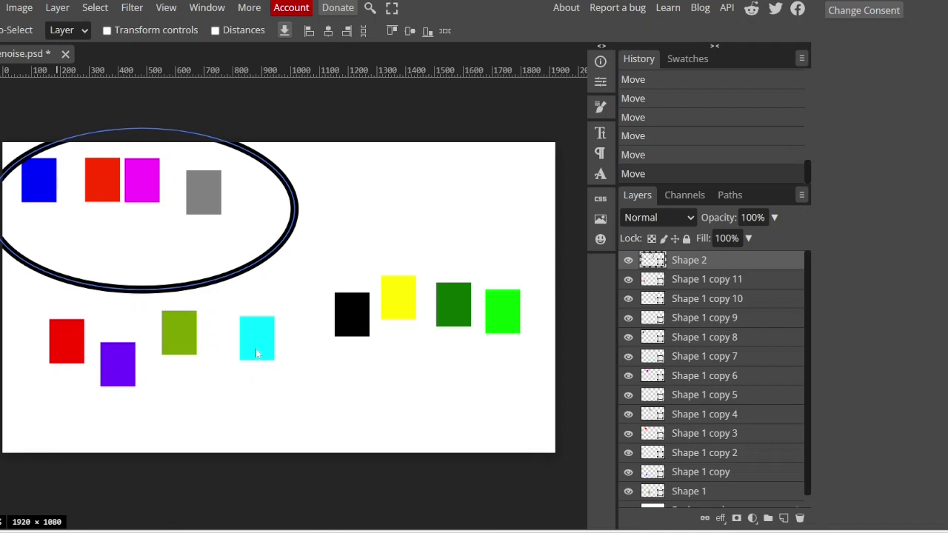
Step: Arrange the cyan, black, olive and dark green squares at top right and circle them with the ellipse
{"action": "left_click_drag", "start_coordinate": [254, 352], "coordinate": [369, 225]}
{"action": "left_click_drag", "start_coordinate": [340, 322], "coordinate": [432, 219]}
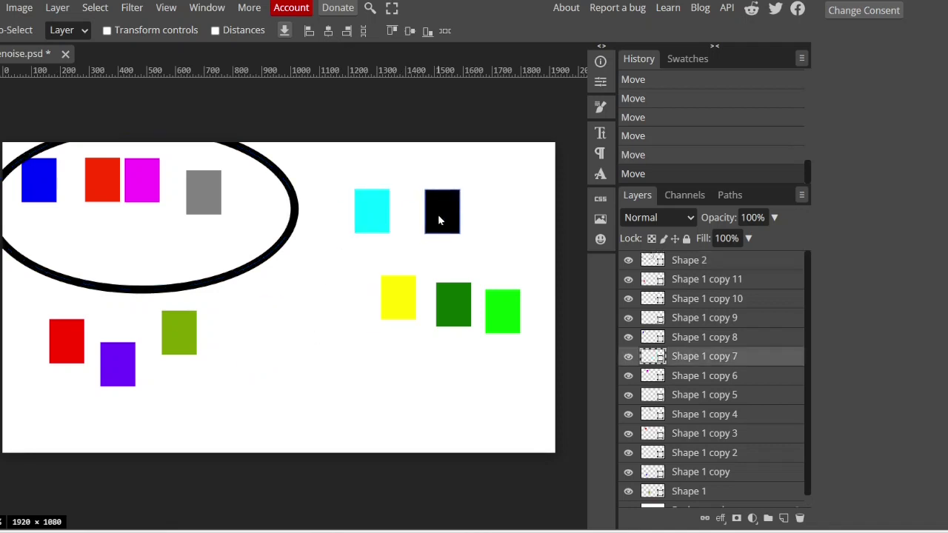
{"action": "left_click", "coordinate": [207, 329]}
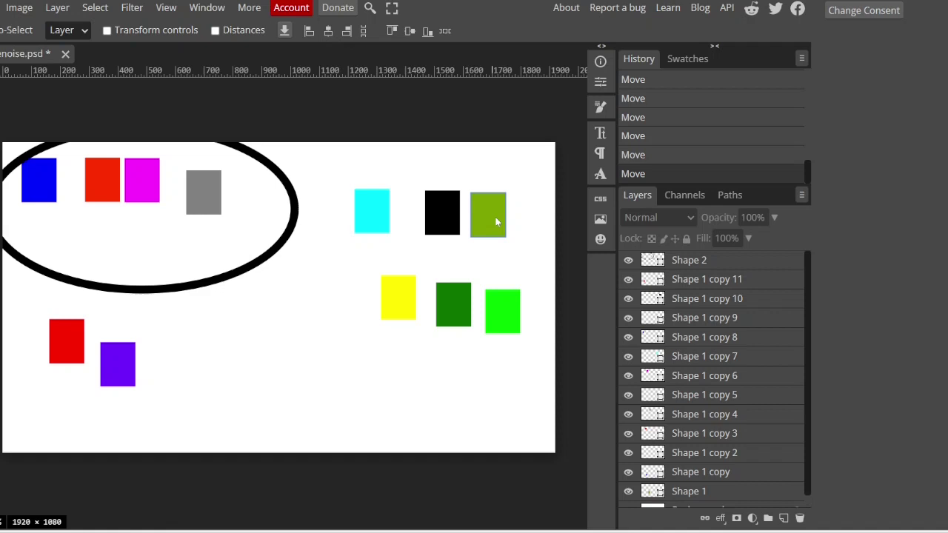
{"action": "left_click_drag", "start_coordinate": [495, 217], "coordinate": [502, 213]}
{"action": "left_click_drag", "start_coordinate": [463, 302], "coordinate": [341, 206]}
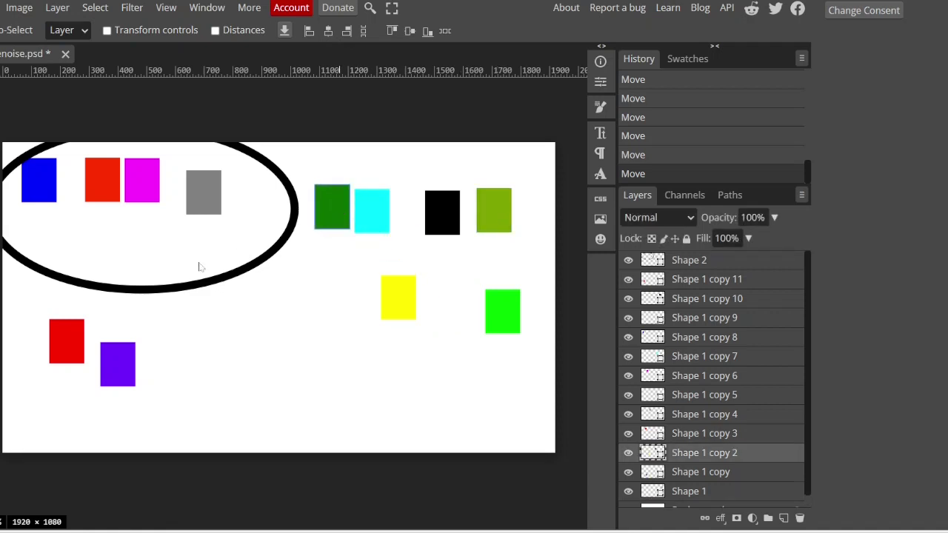
{"action": "left_click_drag", "start_coordinate": [184, 290], "coordinate": [452, 292]}
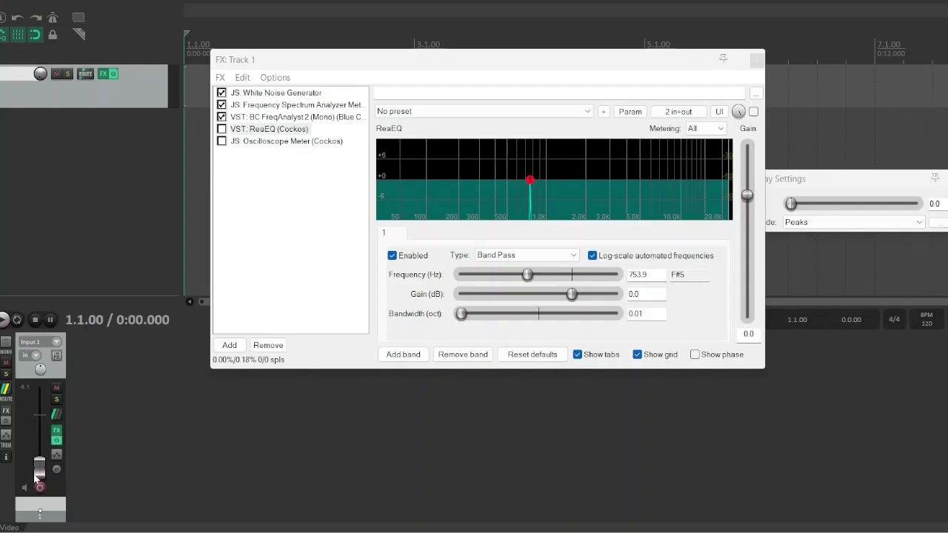
Step: Raise Track 1's fader from -inf and enable ReaEQ's 753.9 Hz band-pass in the FX chain
{"action": "mouse_move", "coordinate": [40, 469]}
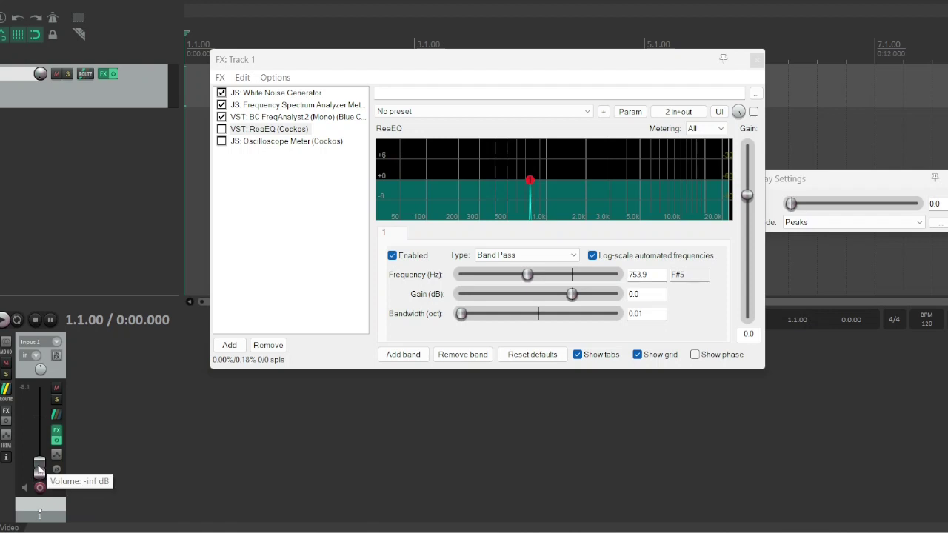
{"action": "left_click_drag", "start_coordinate": [39, 470], "coordinate": [37, 439]}
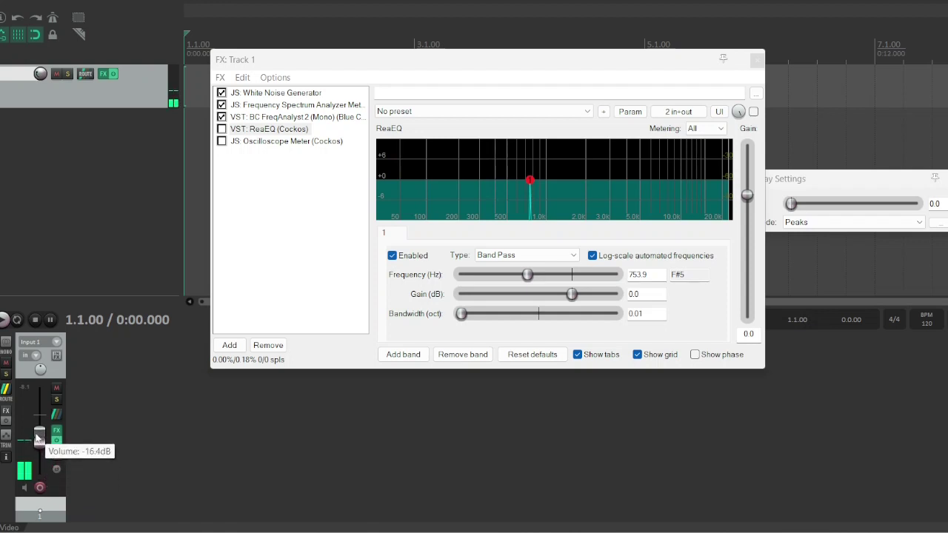
{"action": "left_click", "coordinate": [222, 129]}
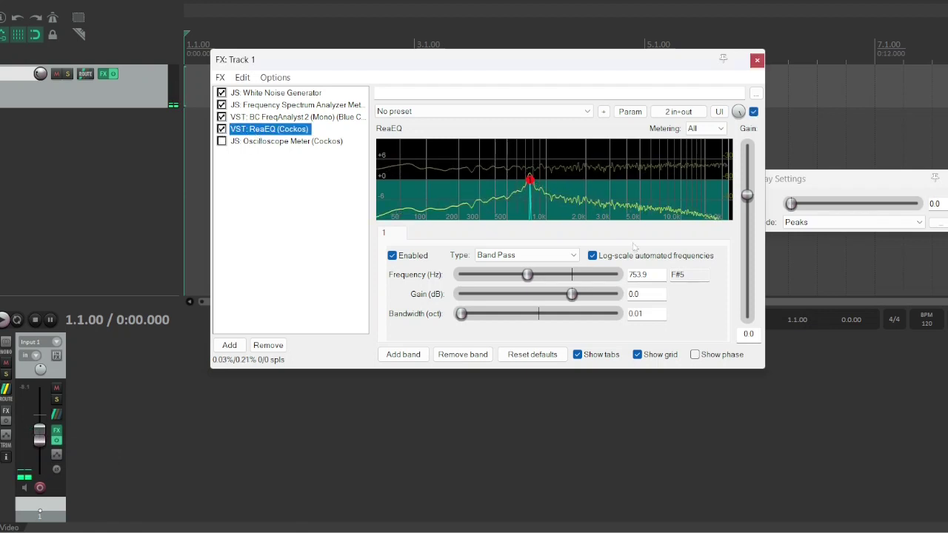
Step: Raise volume to about +1.5 dB, lower the band-pass to 580.9 Hz, and show the Oscilloscope Meter
{"action": "left_click_drag", "start_coordinate": [39, 434], "coordinate": [42, 396]}
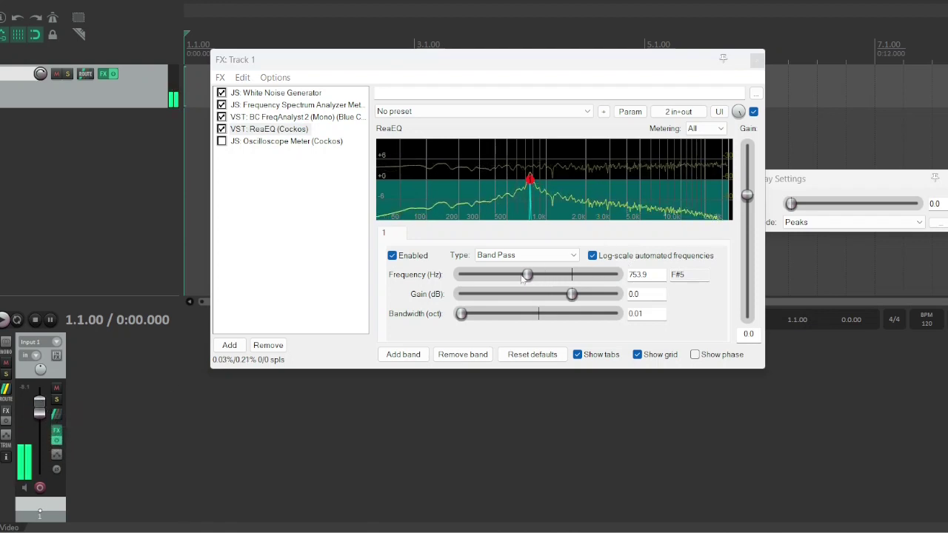
{"action": "left_click_drag", "start_coordinate": [528, 276], "coordinate": [522, 276]}
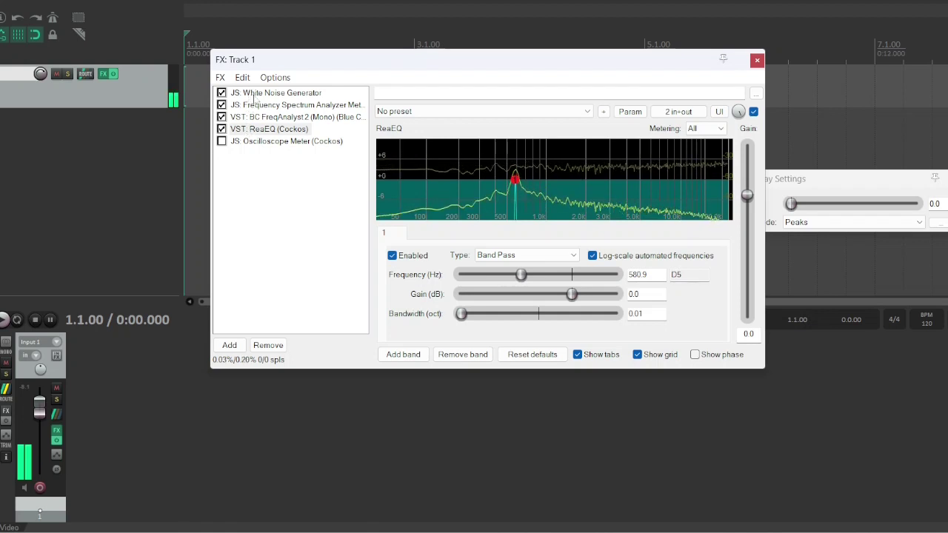
{"action": "left_click", "coordinate": [221, 140]}
{"action": "left_click", "coordinate": [251, 144]}
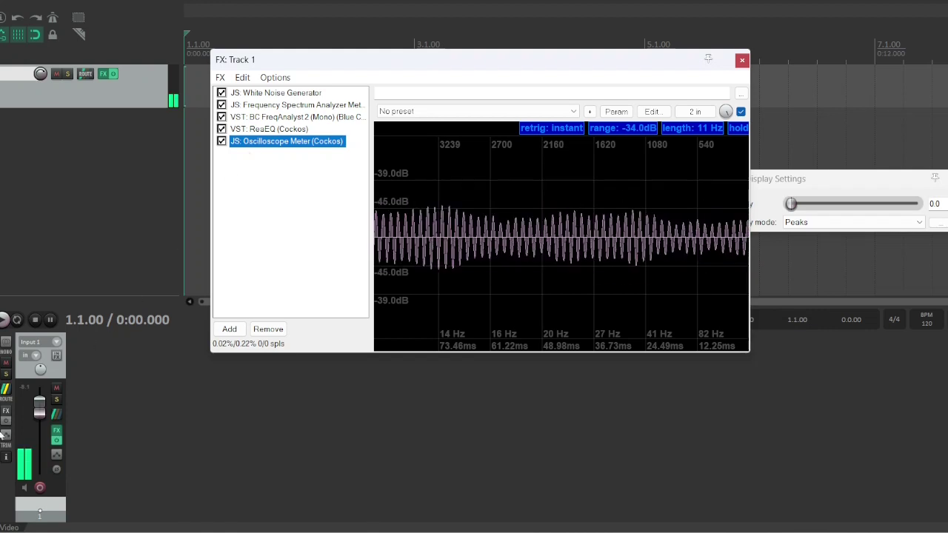
Step: Lower the track's mixer volume fader to about -0.99 dB
{"action": "left_click_drag", "start_coordinate": [39, 408], "coordinate": [39, 416]}
{"action": "scroll", "coordinate": [40, 413], "scroll_direction": "down", "scroll_amount": 5}
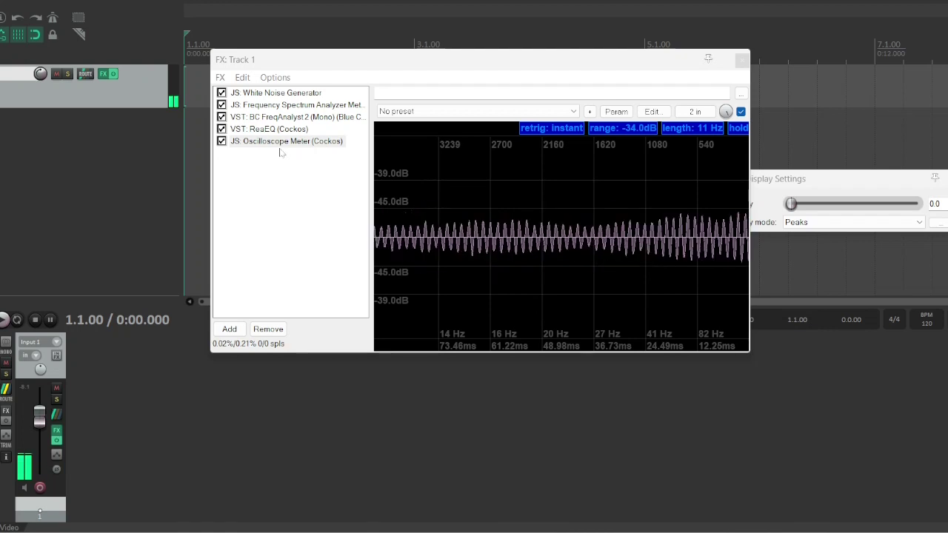
{"action": "left_click", "coordinate": [261, 130]}
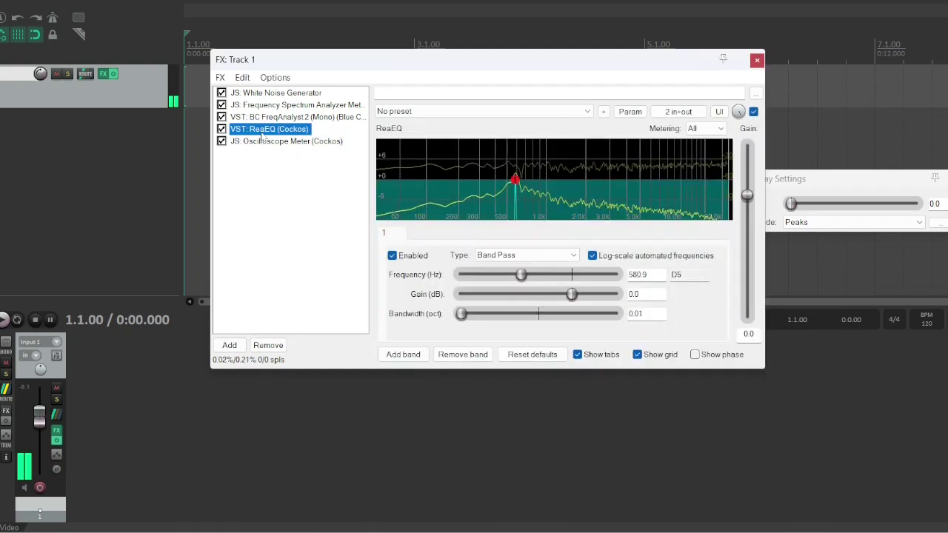
{"action": "left_click", "coordinate": [266, 141]}
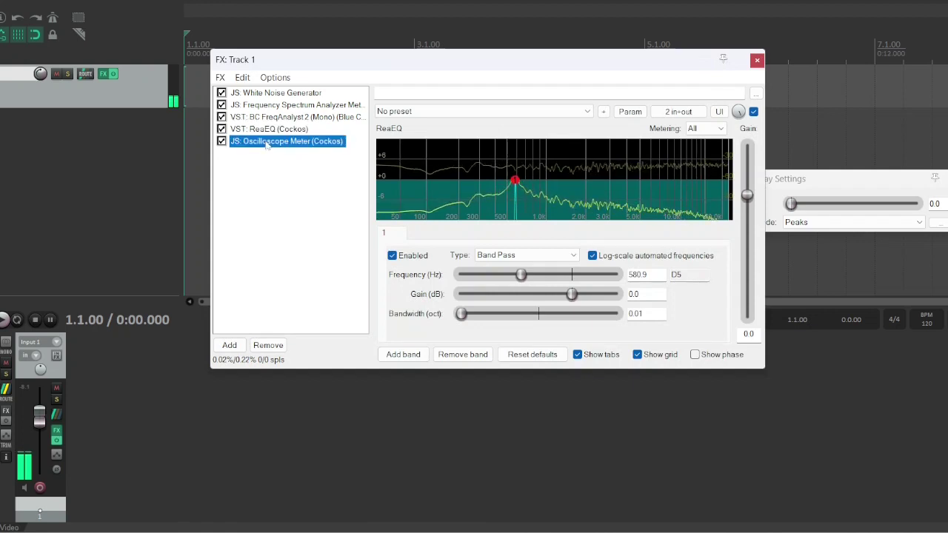